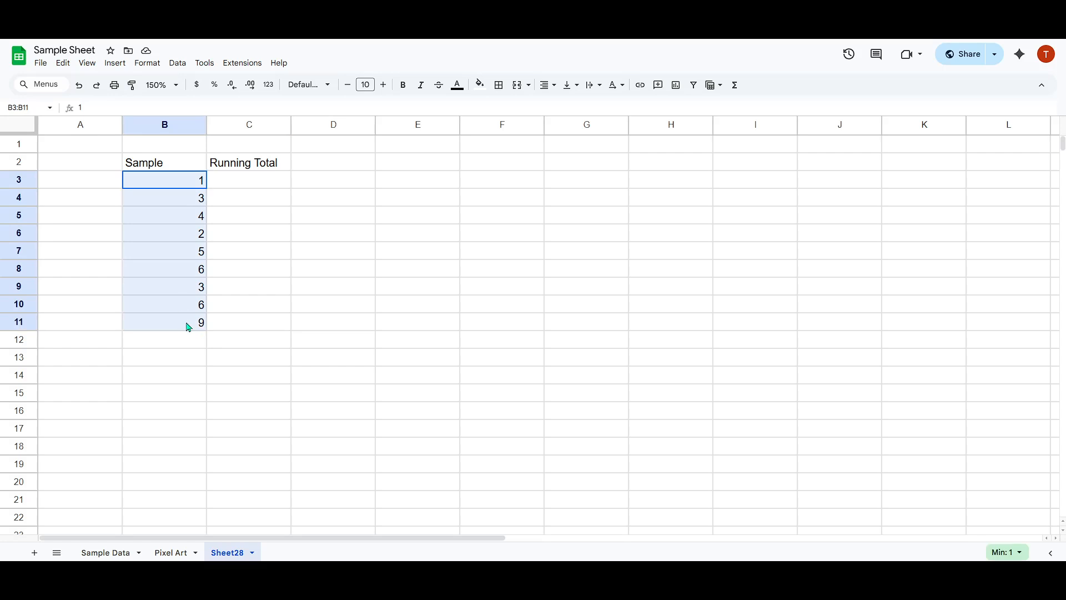
{"action": "left_click", "coordinate": [236, 321]}
{"action": "left_click_drag", "start_coordinate": [248, 191], "coordinate": [248, 187]}
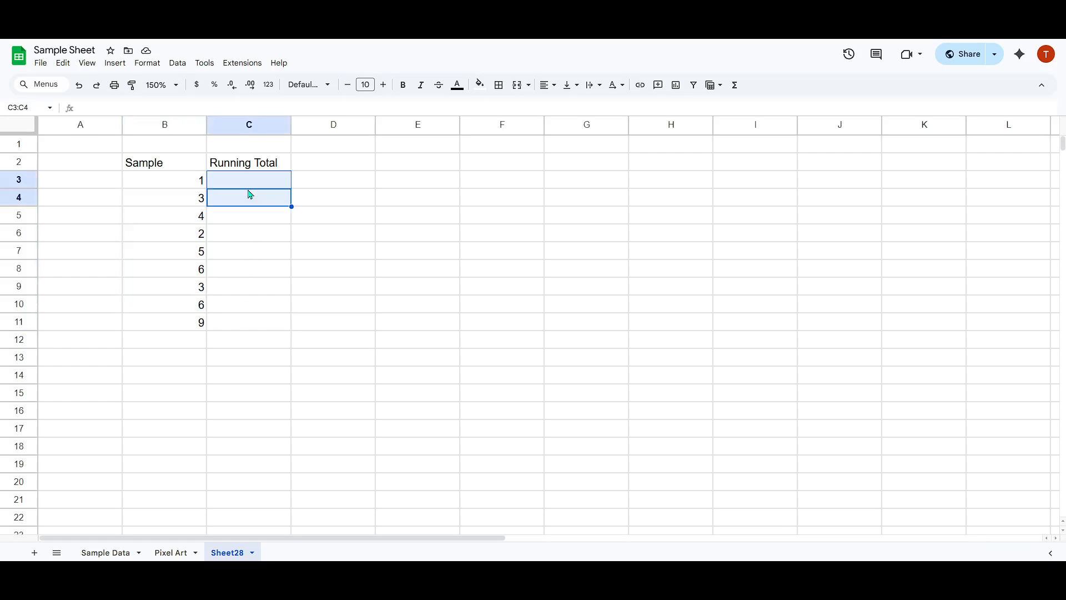
{"action": "left_click", "coordinate": [247, 187]}
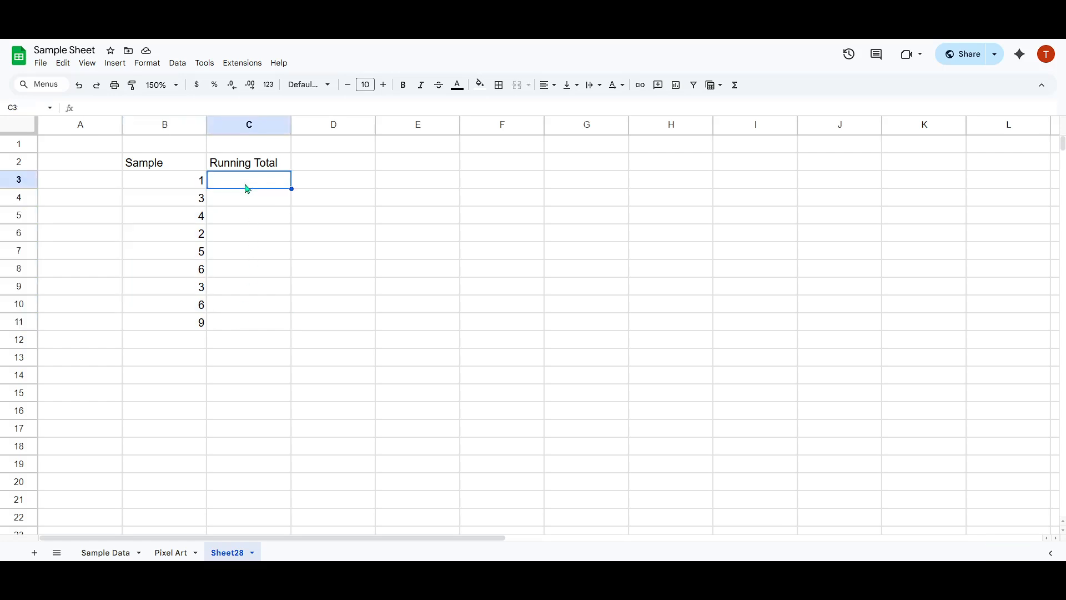
{"action": "left_click", "coordinate": [196, 203]}
{"action": "key", "text": "Right"}
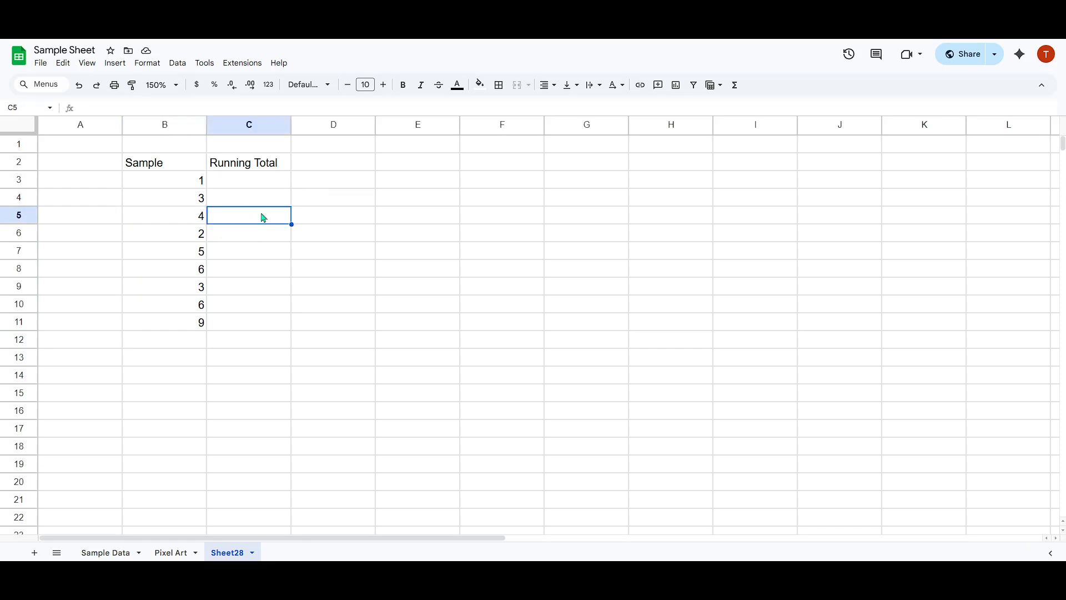
{"action": "left_click", "coordinate": [252, 185]}
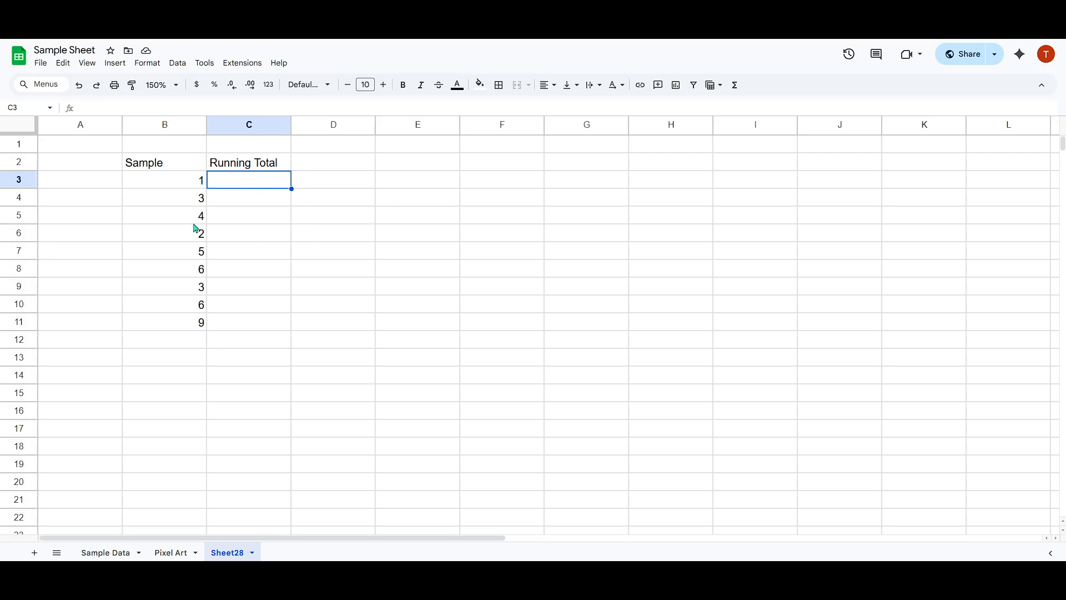
{"action": "left_click", "coordinate": [233, 203]}
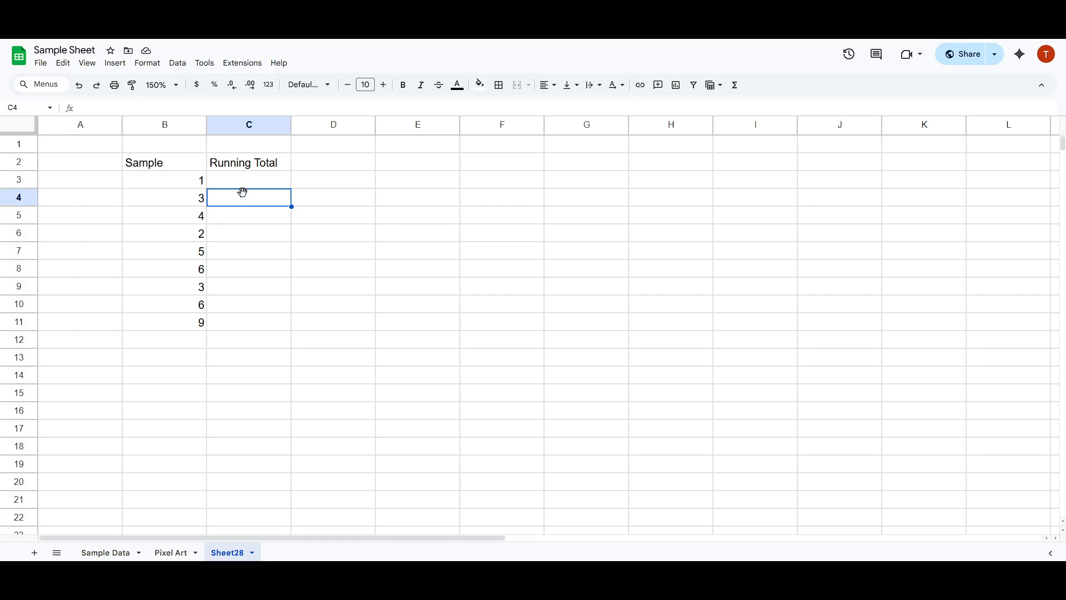
{"action": "left_click", "coordinate": [247, 220]}
{"action": "left_click_drag", "start_coordinate": [185, 181], "coordinate": [169, 309]}
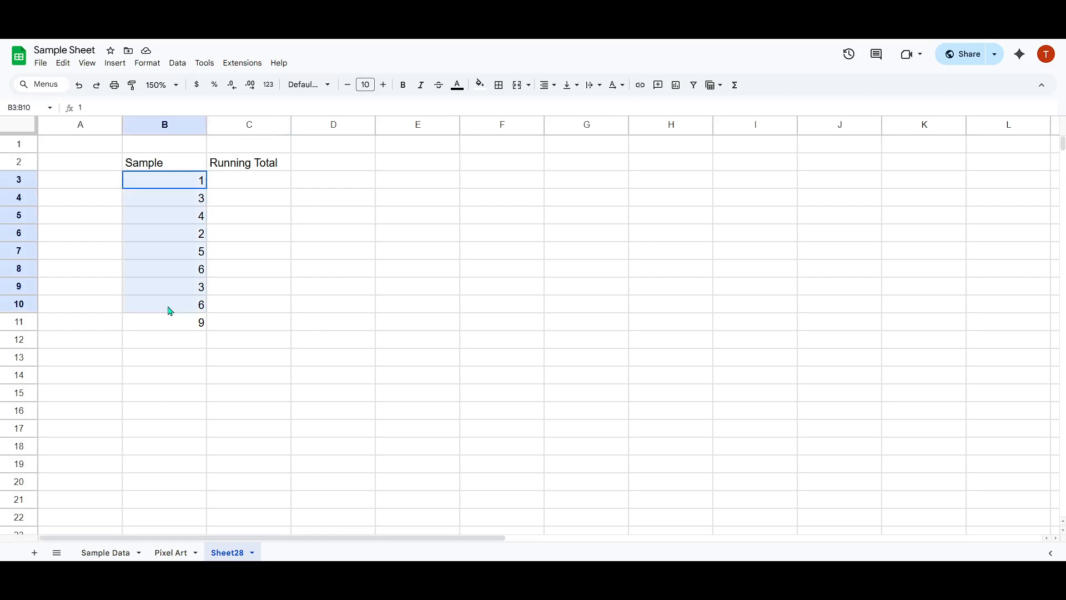
{"action": "left_click", "coordinate": [160, 186]}
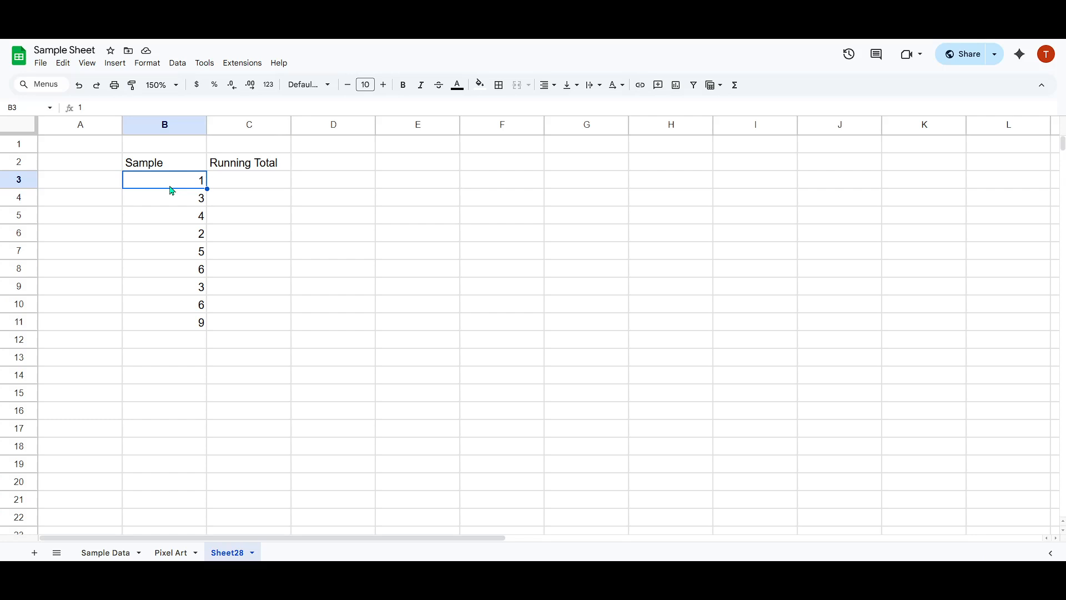
Enter the formula =SUM($B$3:B3) in cell C3 under Running Total.
{"action": "left_click", "coordinate": [229, 185]}
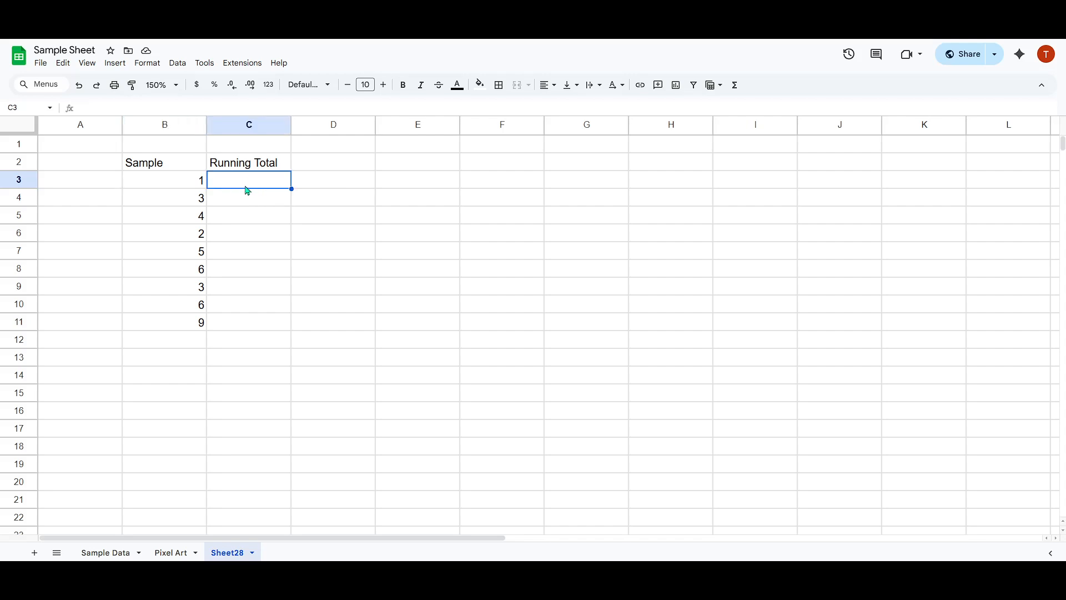
{"action": "type", "text": "="}
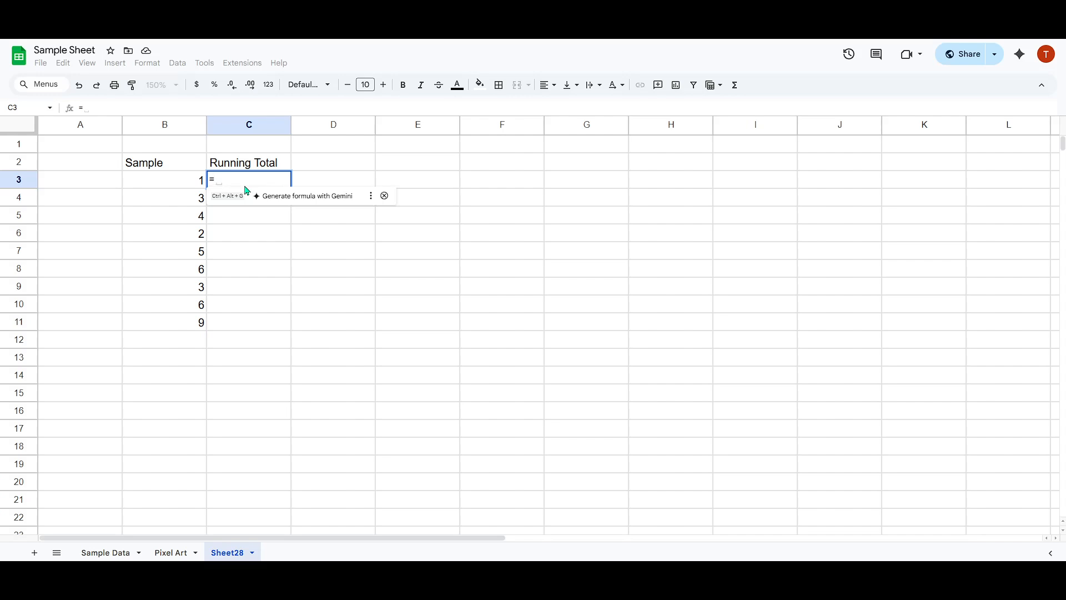
{"action": "type", "text": "sum"}
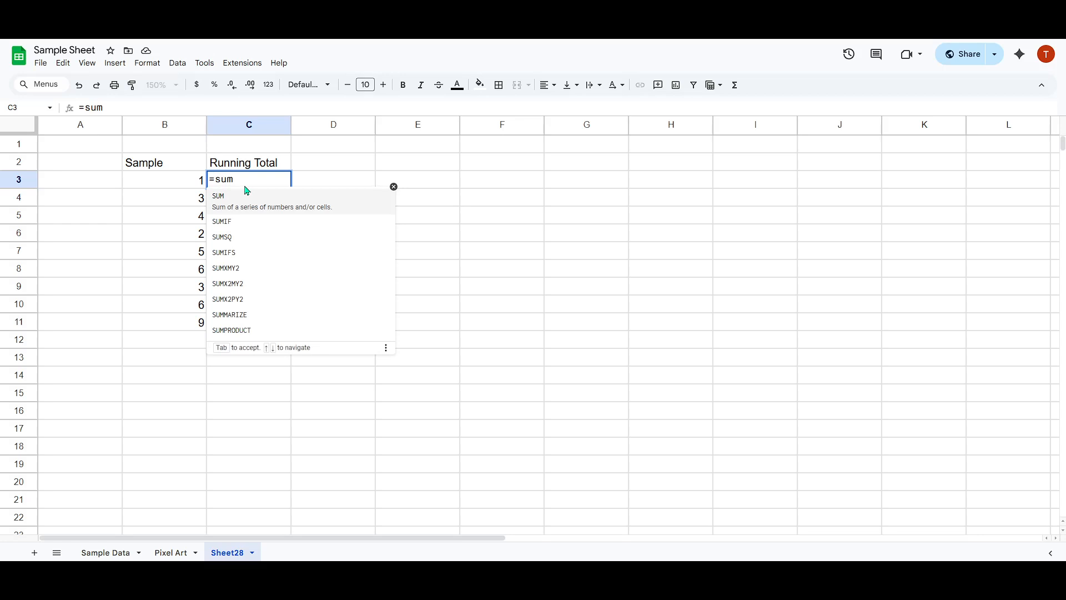
{"action": "key", "text": "Tab"}
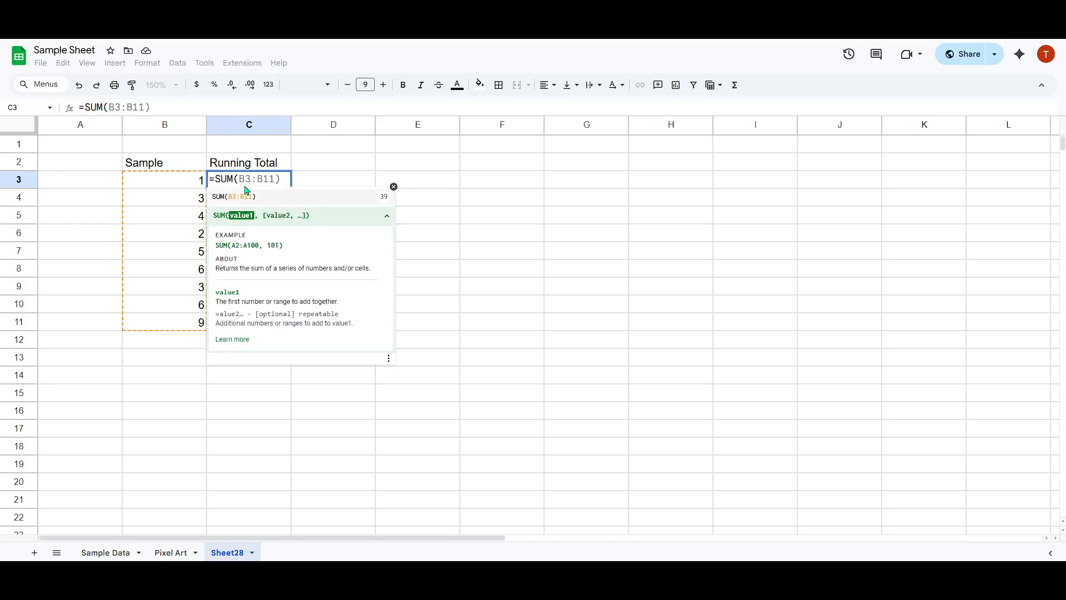
{"action": "left_click", "coordinate": [174, 185]}
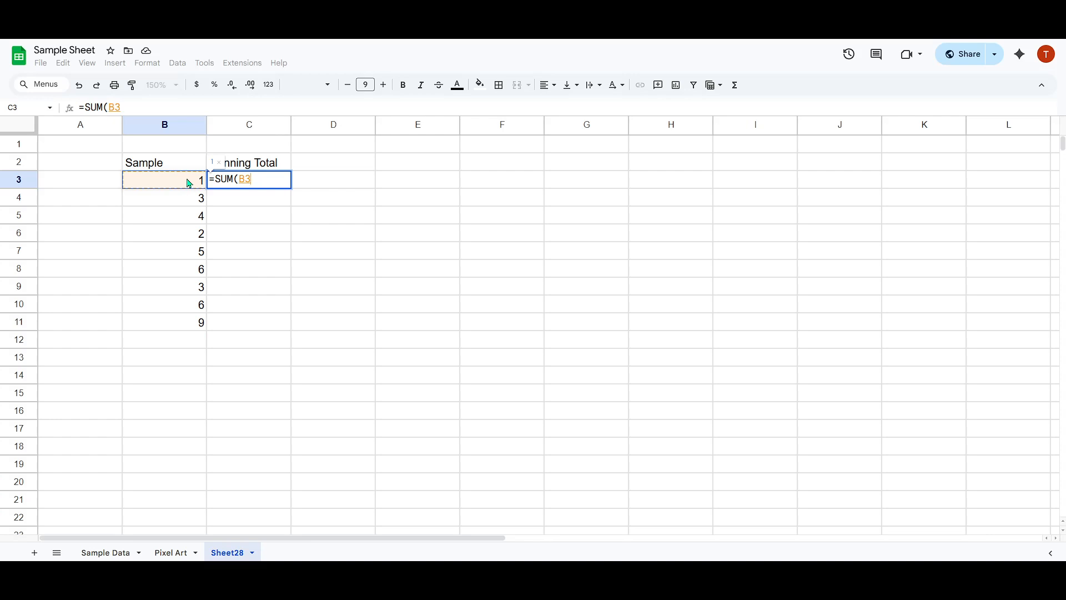
{"action": "key", "text": "F4"}
{"action": "type", "text": ":"}
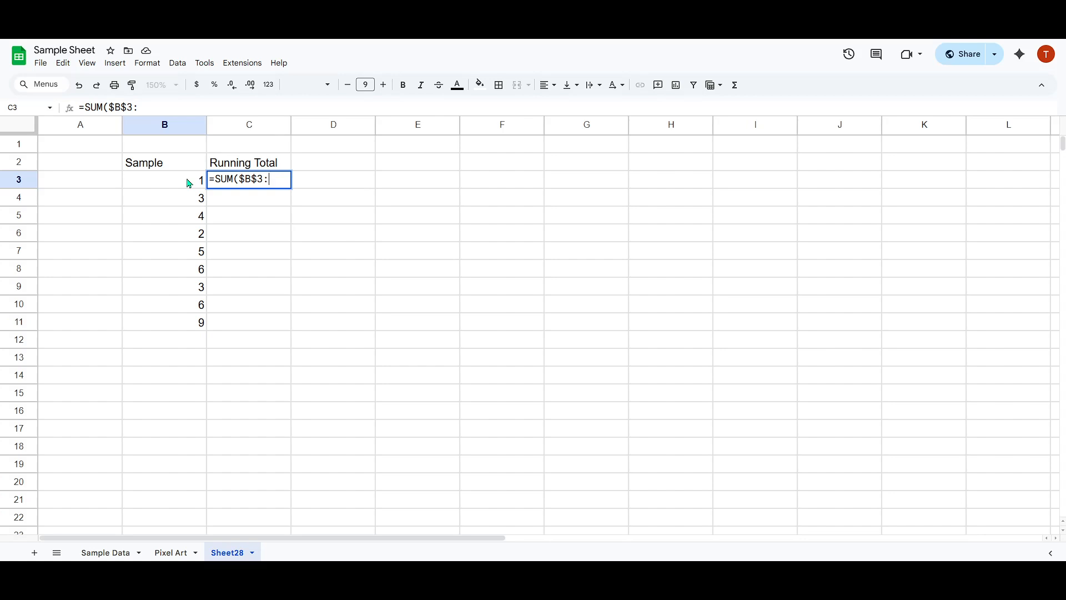
{"action": "type", "text": "B"}
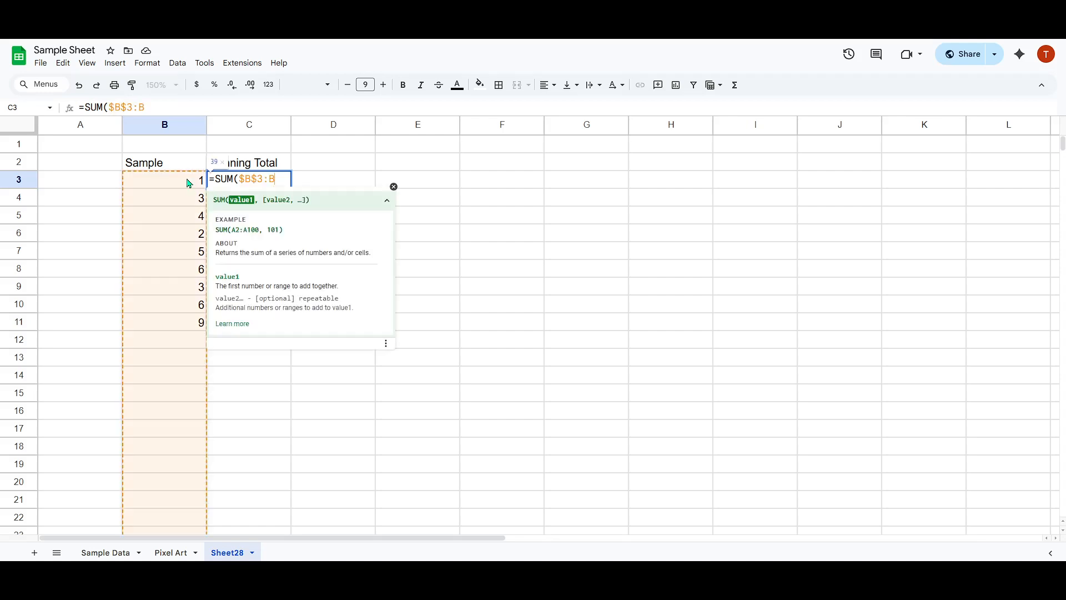
{"action": "type", "text": "3"}
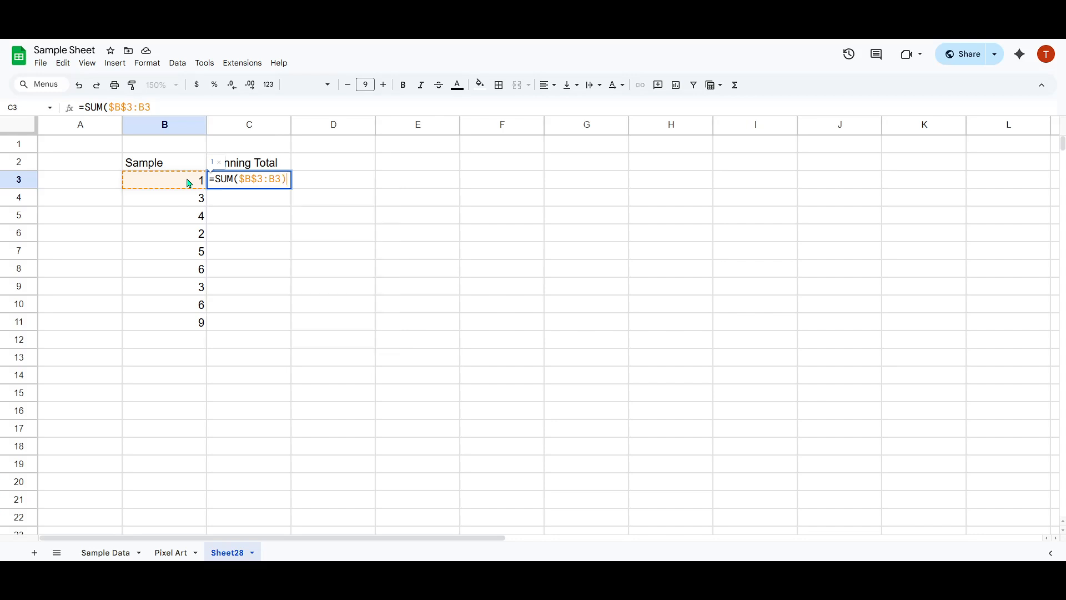
{"action": "type", "text": ")"}
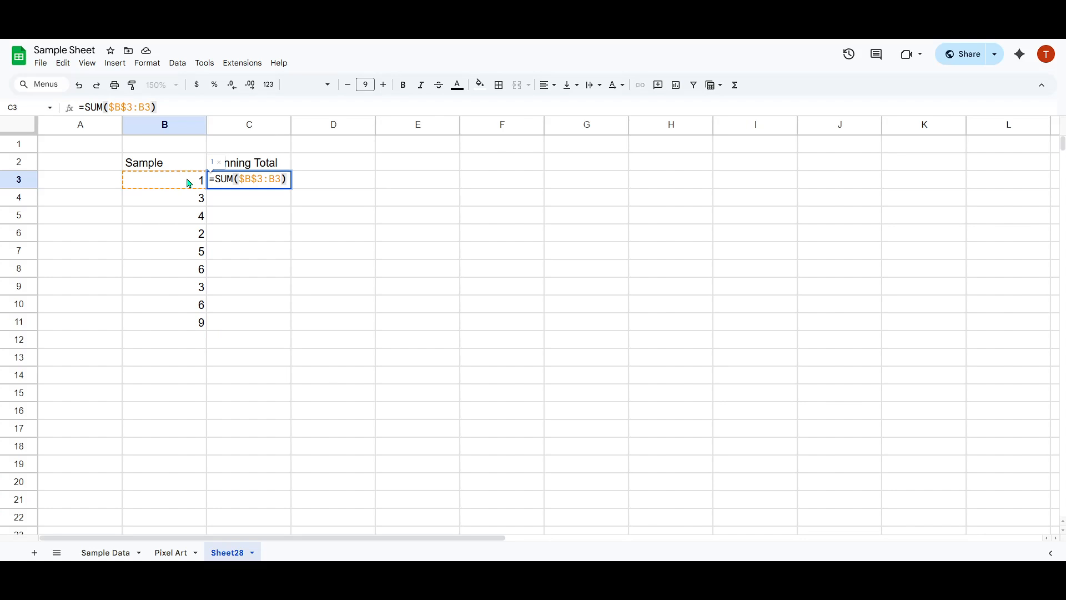
{"action": "key", "text": "Return"}
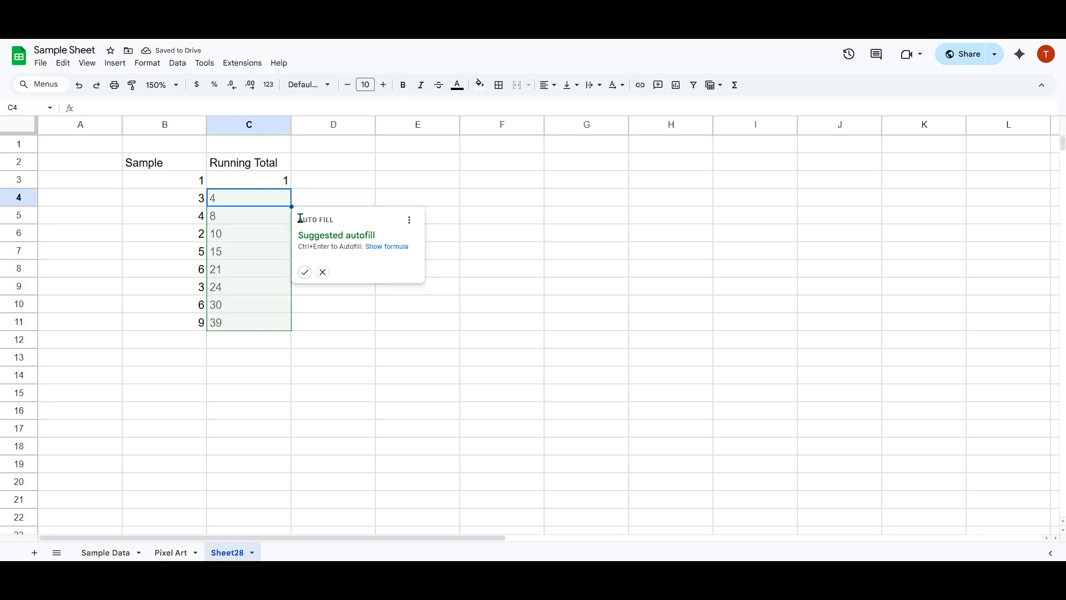
Fill the running-total formula from C3 down through C11.
{"action": "left_click", "coordinate": [276, 185]}
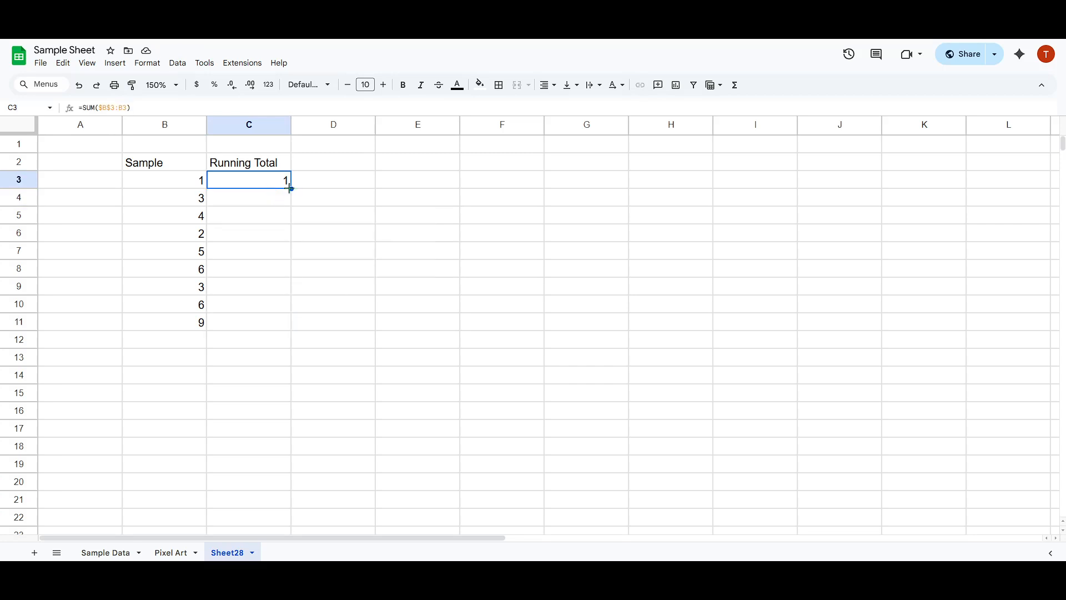
{"action": "left_click_drag", "start_coordinate": [291, 188], "coordinate": [288, 331]}
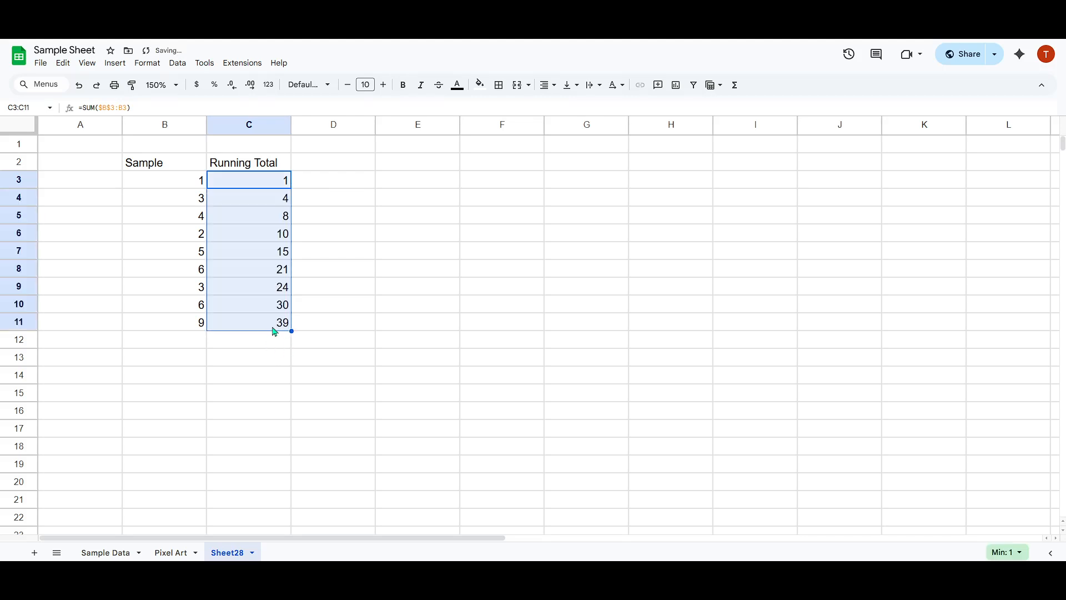
{"action": "left_click", "coordinate": [273, 330]}
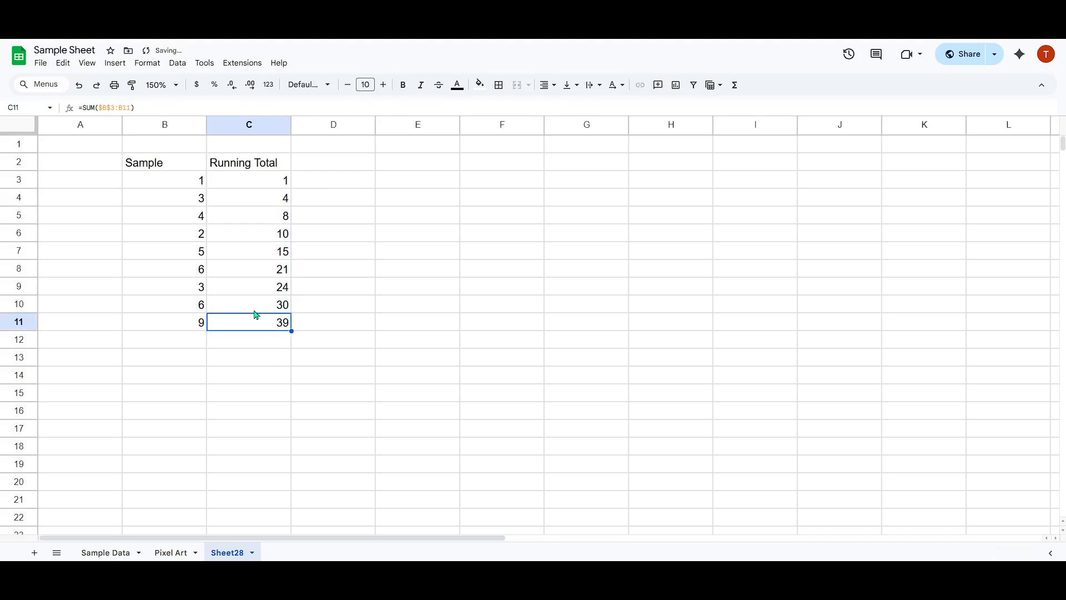
Examine how the SUM range changes in the formulas of the Running Total column.
{"action": "left_click", "coordinate": [253, 308]}
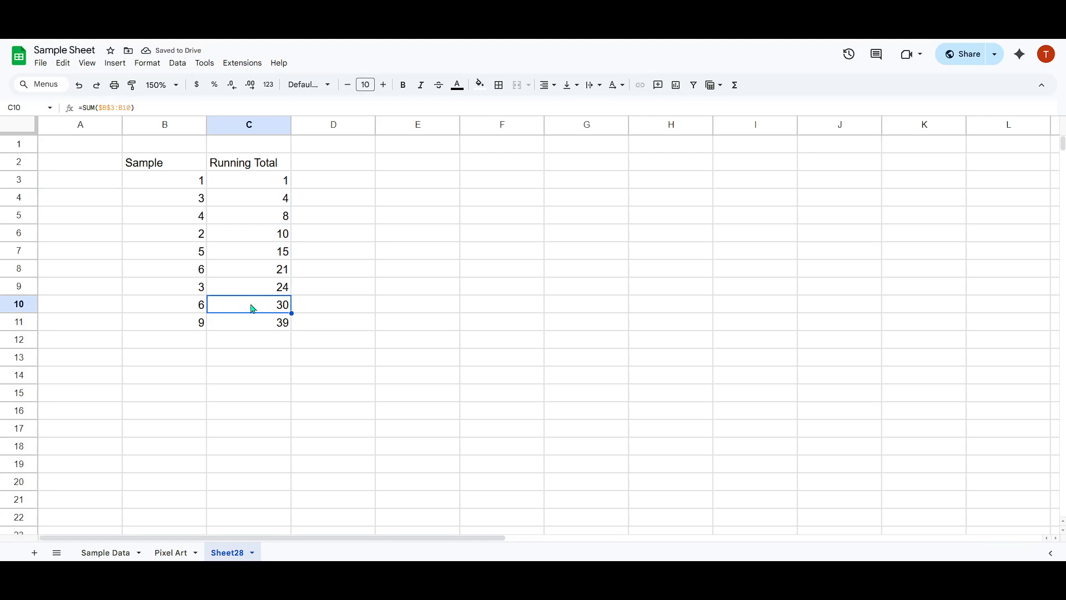
{"action": "left_click", "coordinate": [225, 322]}
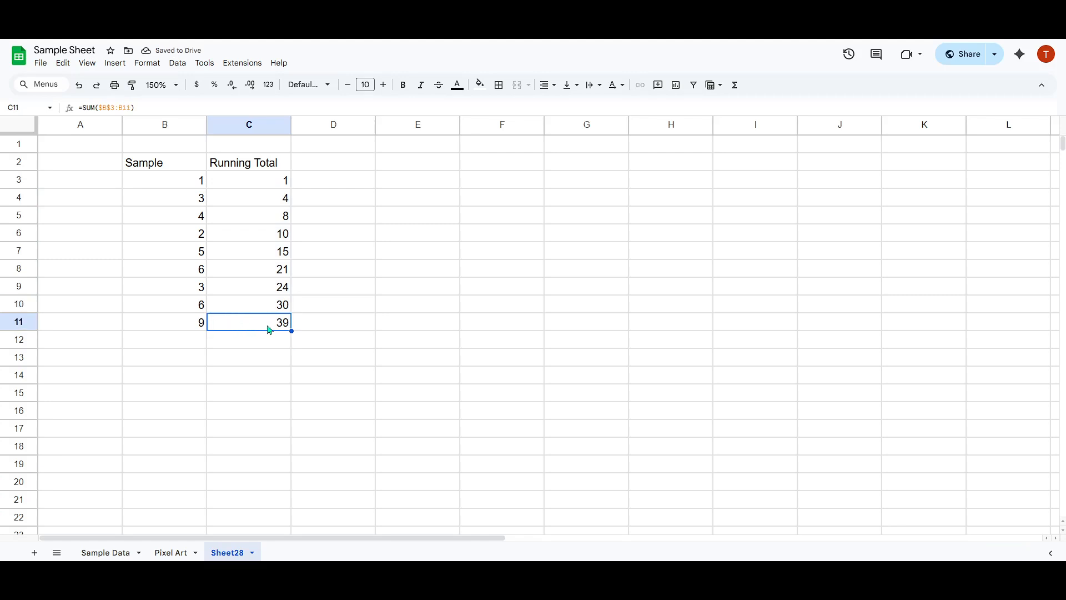
{"action": "left_click", "coordinate": [247, 300]}
{"action": "left_click", "coordinate": [259, 286]}
{"action": "left_click", "coordinate": [264, 221]}
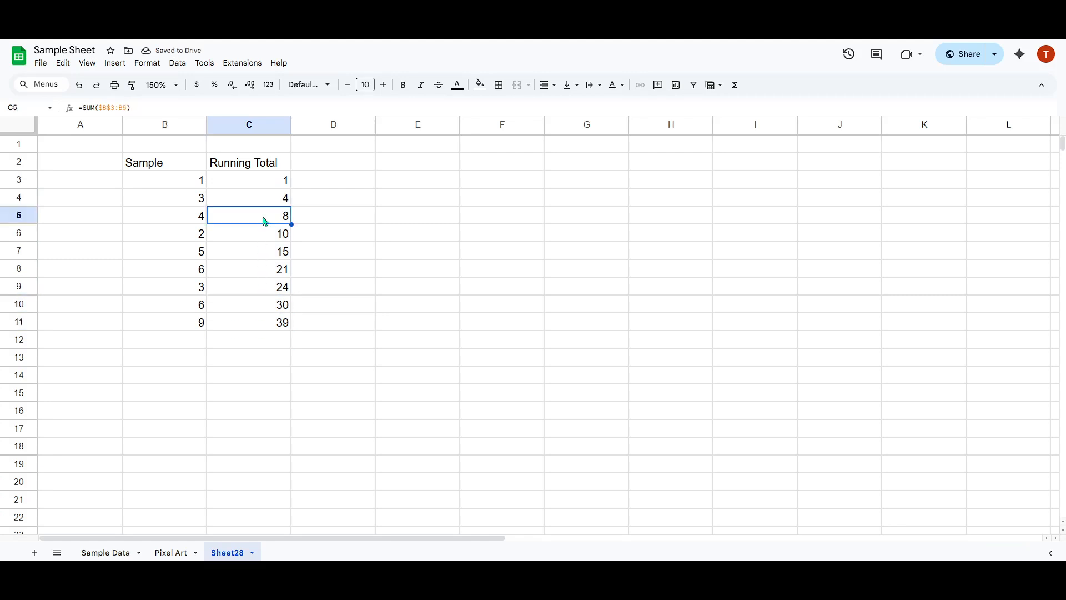
{"action": "left_click", "coordinate": [258, 184]}
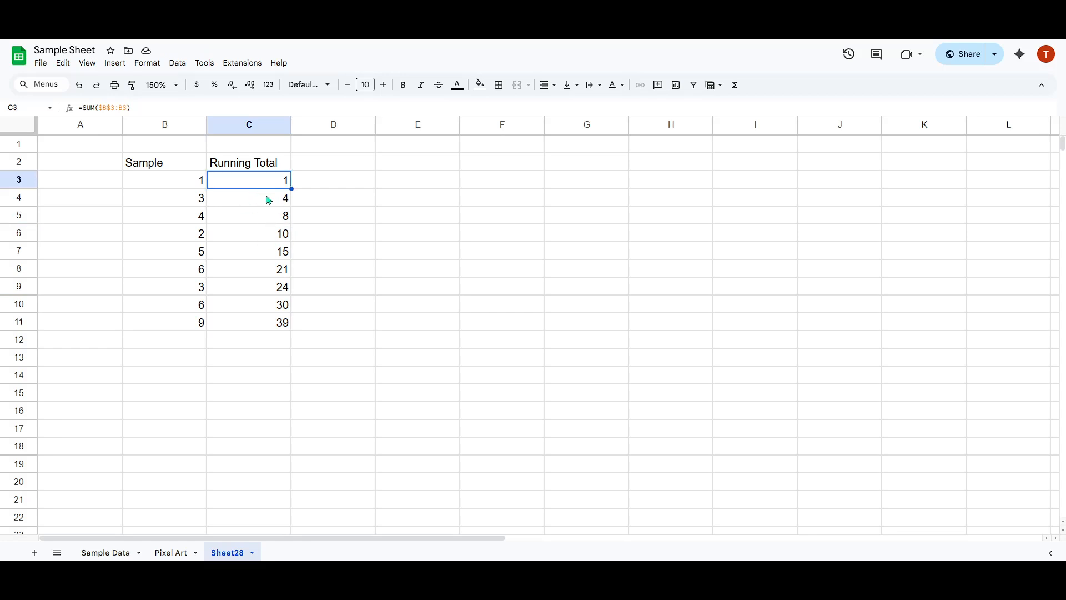
{"action": "left_click", "coordinate": [266, 199]}
Change the Sample values in B4, B5 and B6 to 2, 3 and 4.
{"action": "left_click", "coordinate": [192, 200]}
{"action": "type", "text": "2"}
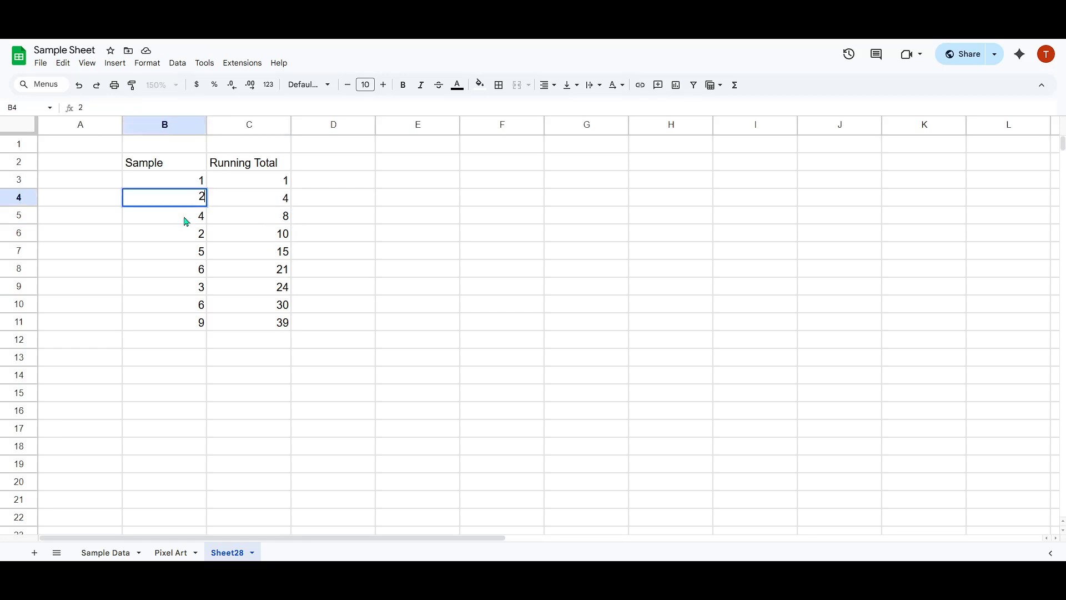
{"action": "left_click", "coordinate": [187, 221]}
{"action": "type", "text": "3"}
{"action": "left_click", "coordinate": [191, 236]}
{"action": "type", "text": "4"}
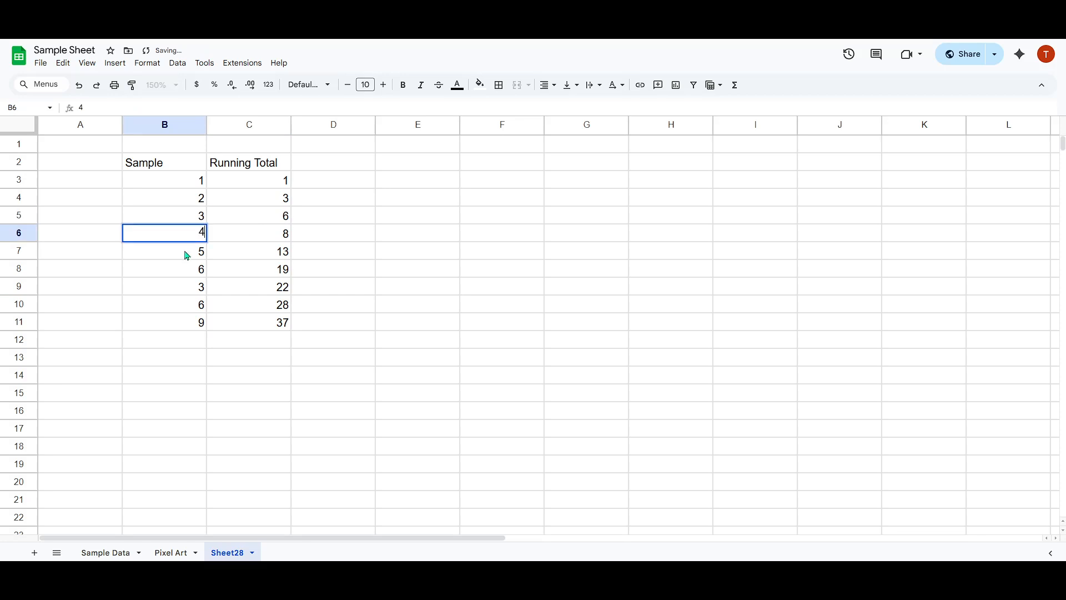
{"action": "left_click", "coordinate": [187, 255]}
{"action": "left_click", "coordinate": [188, 273]}
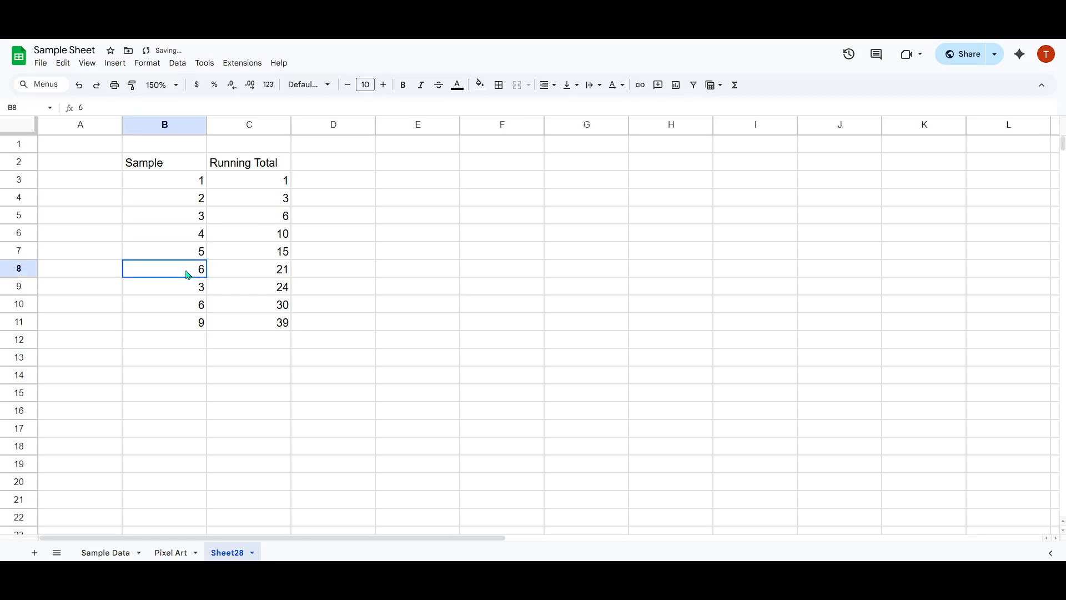
Change the Sample values in B9 and B10 to 7 and 8.
{"action": "left_click", "coordinate": [194, 287]}
{"action": "type", "text": "6"}
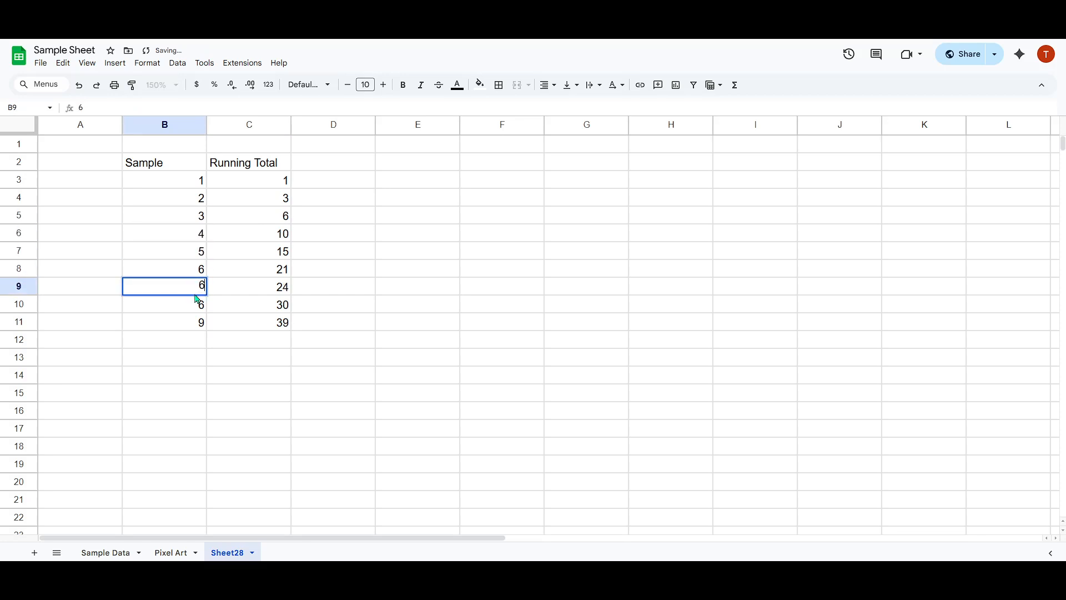
{"action": "left_click", "coordinate": [193, 287]}
{"action": "key", "text": "Delete"}
{"action": "type", "text": "7"}
{"action": "left_click", "coordinate": [191, 305]}
{"action": "type", "text": "8"}
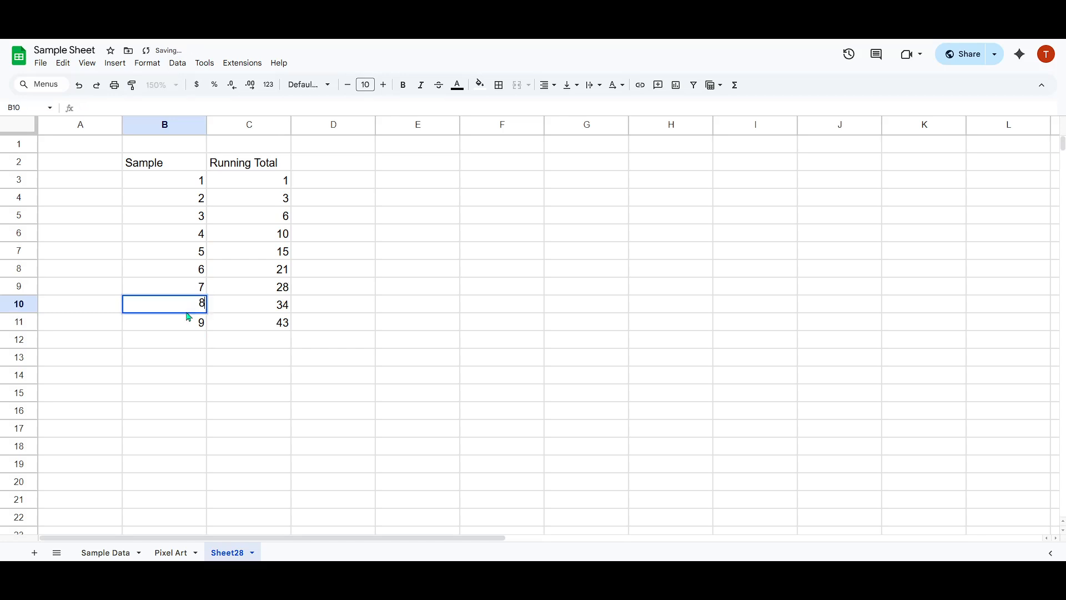
{"action": "left_click", "coordinate": [227, 329]}
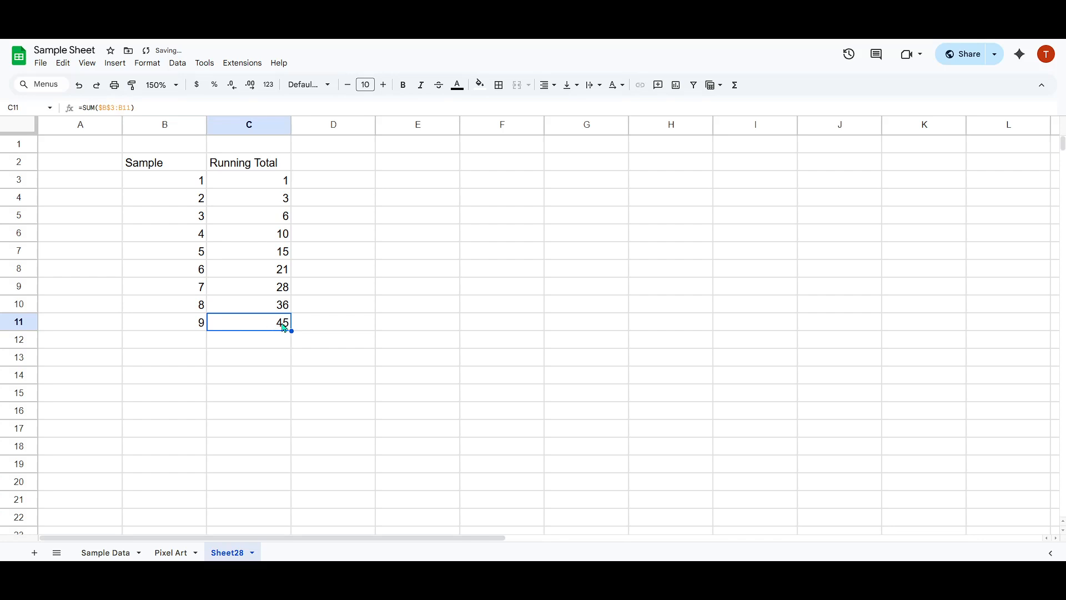